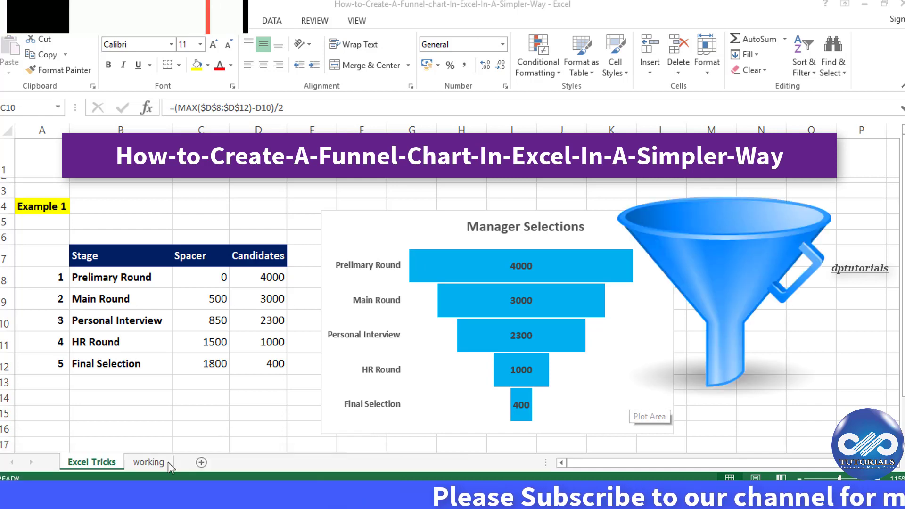
- Review the reference sheet's stage names, stage numbers 1–5, spacer formula and candidate values
click(124, 282)
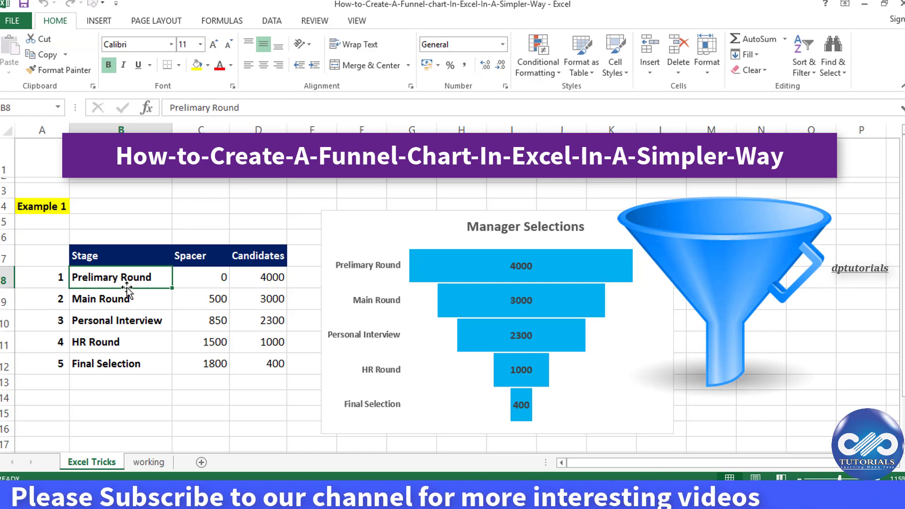
click(140, 301)
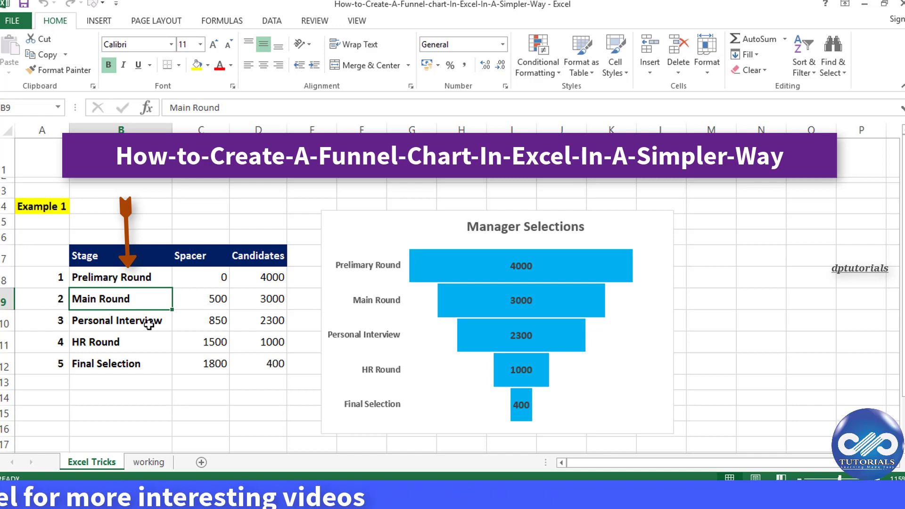
click(146, 320)
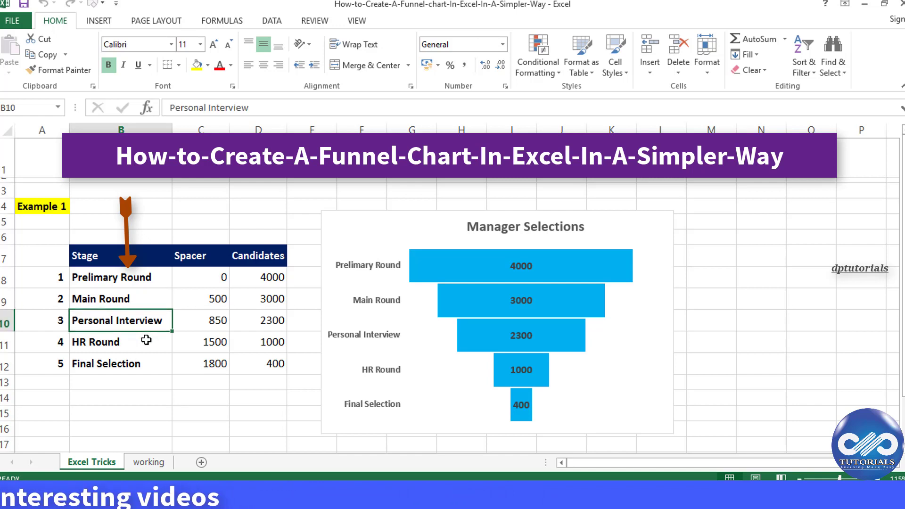
click(146, 340)
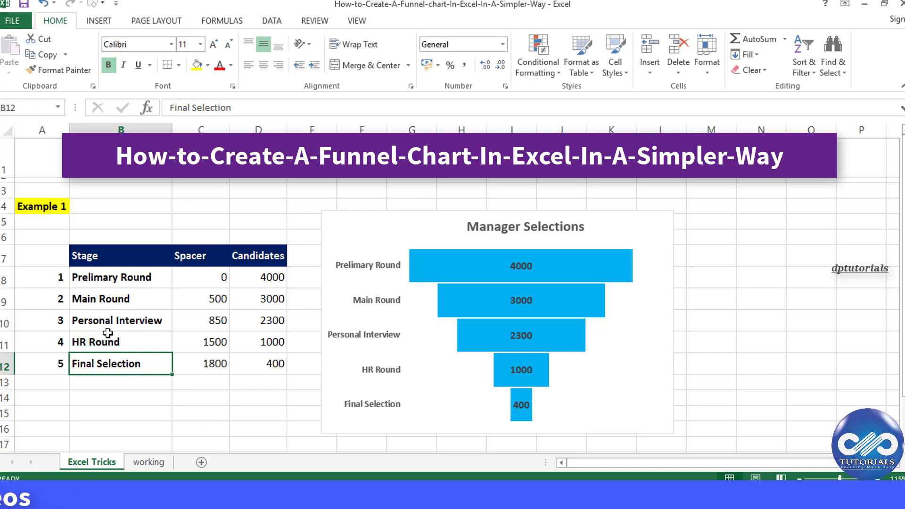
drag(60, 278, 63, 371)
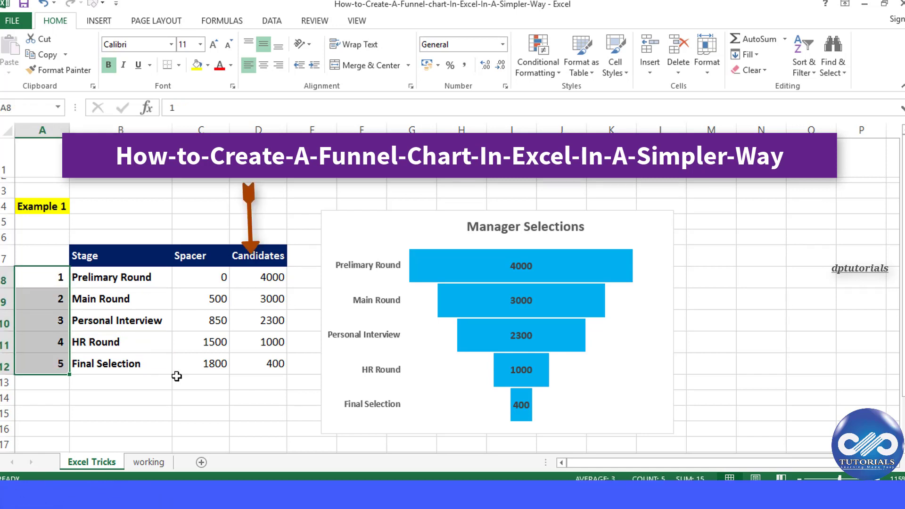
click(211, 336)
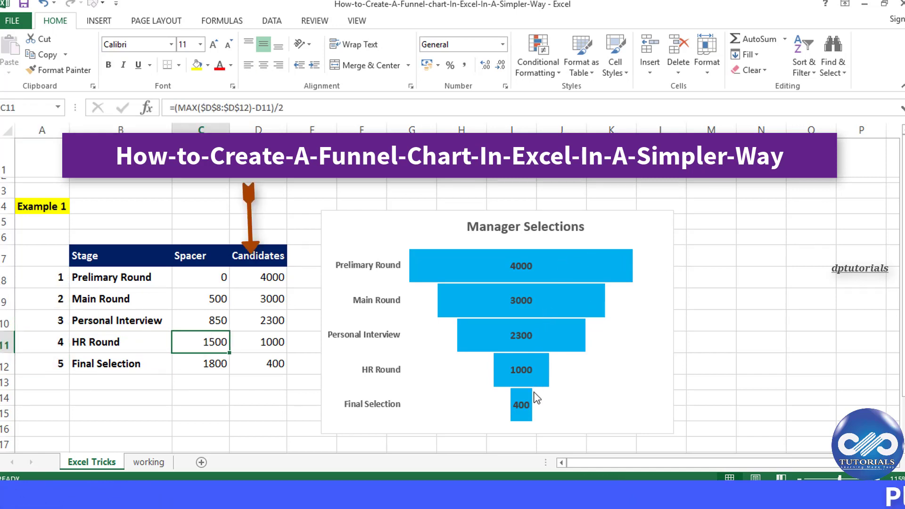
click(269, 286)
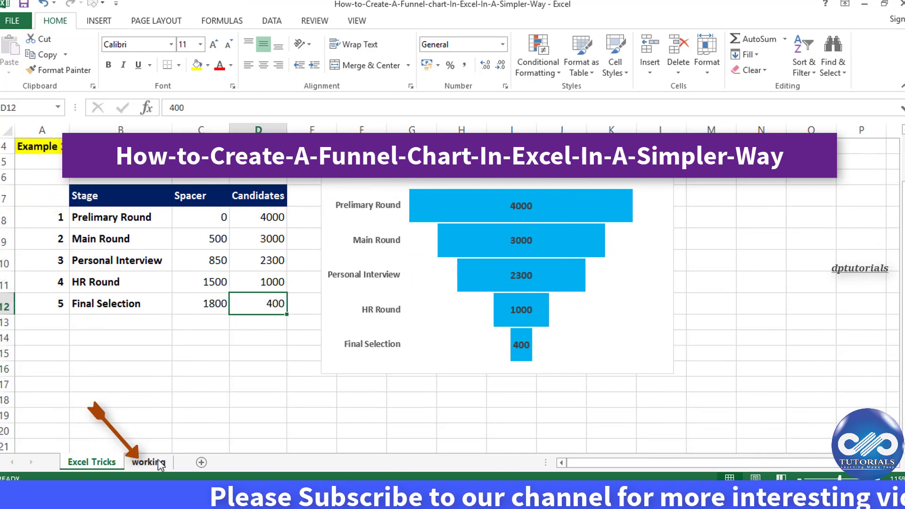
- On the working sheet, insert a blank column C and start the Spacer header in C7
click(149, 462)
drag(242, 276, 212, 374)
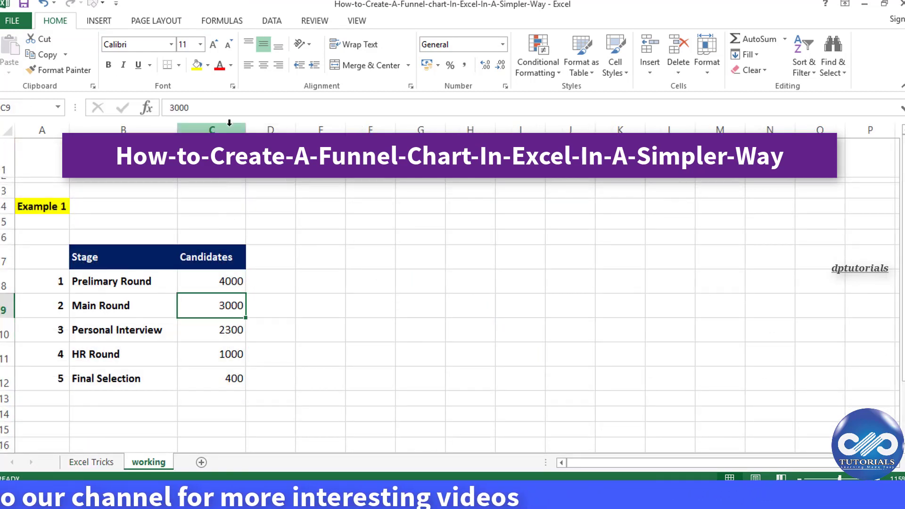
click(212, 129)
right_click(241, 193)
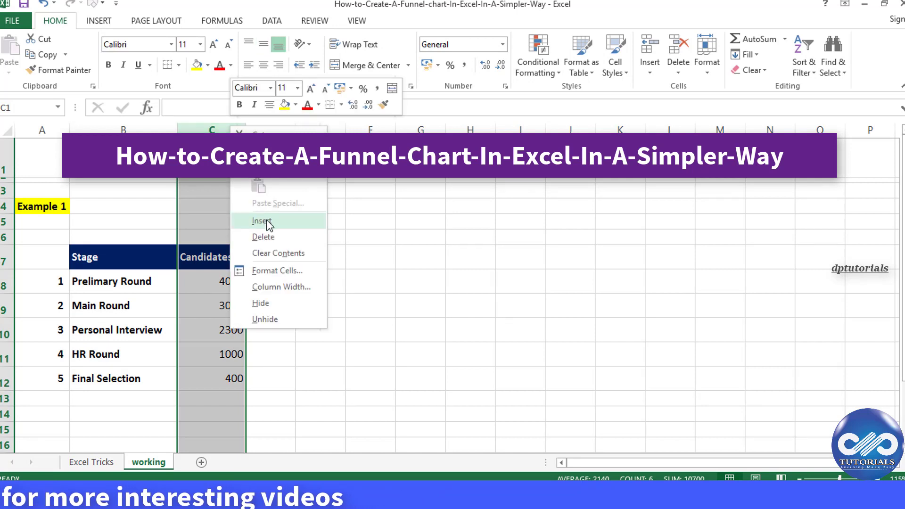
click(264, 224)
click(231, 254)
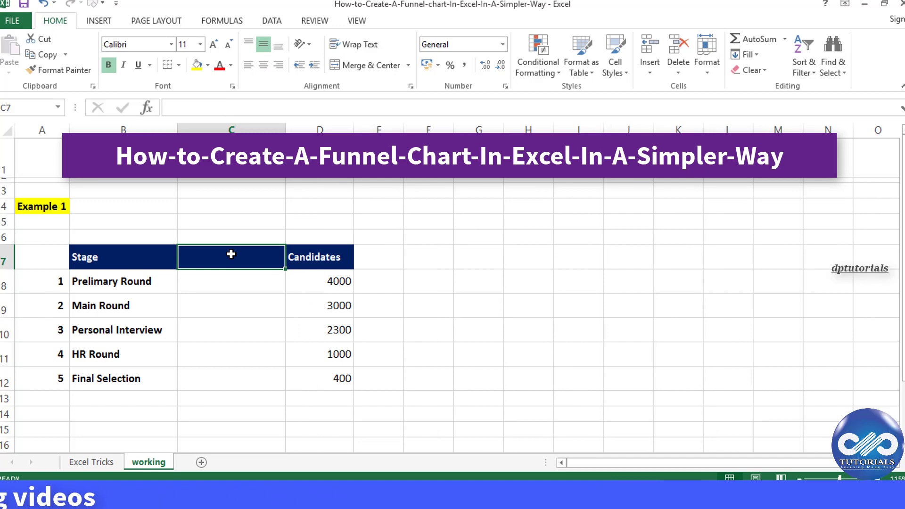
text(Spacer)
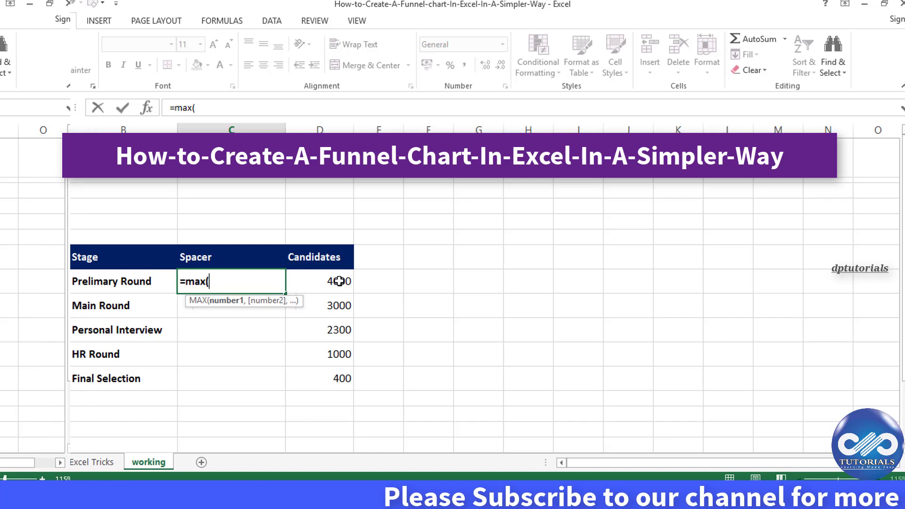
- Complete C8 as =(MAX($D$8:$D$12)-D8)/2 with an absolute range
drag(339, 281, 342, 377)
text())
click(225, 107)
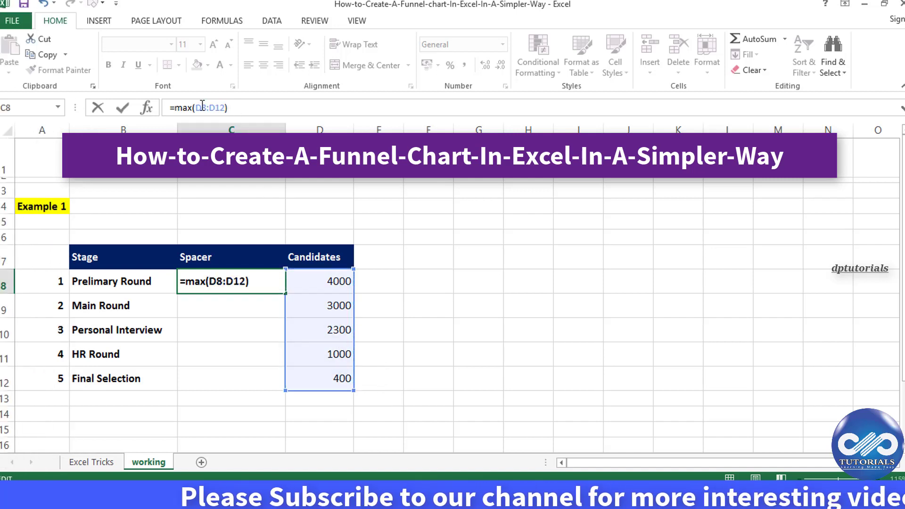
key(F4)
key(F4)
text()-)
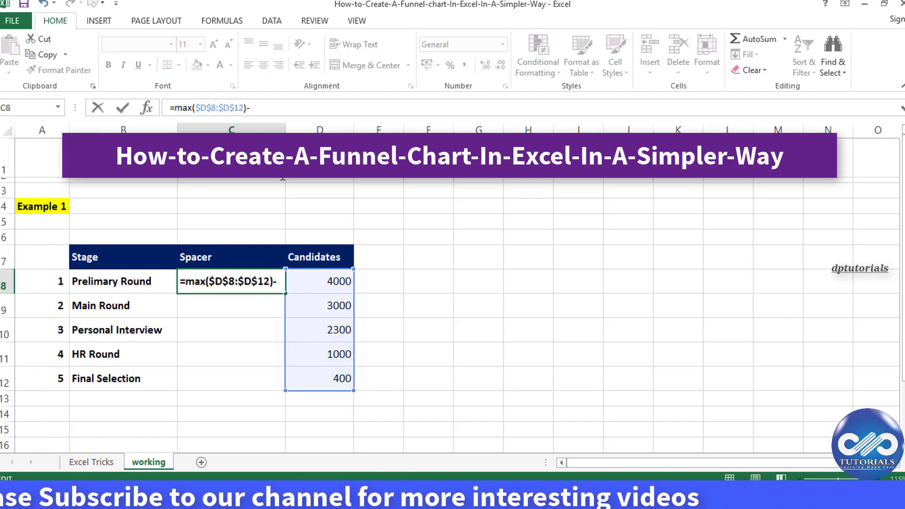
click(338, 281)
click(173, 108)
text(()
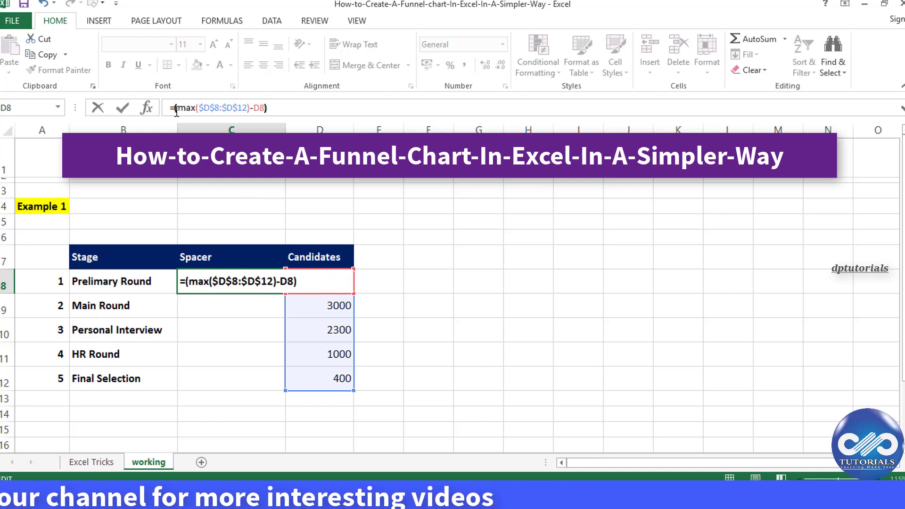
click(292, 107)
text(/2)
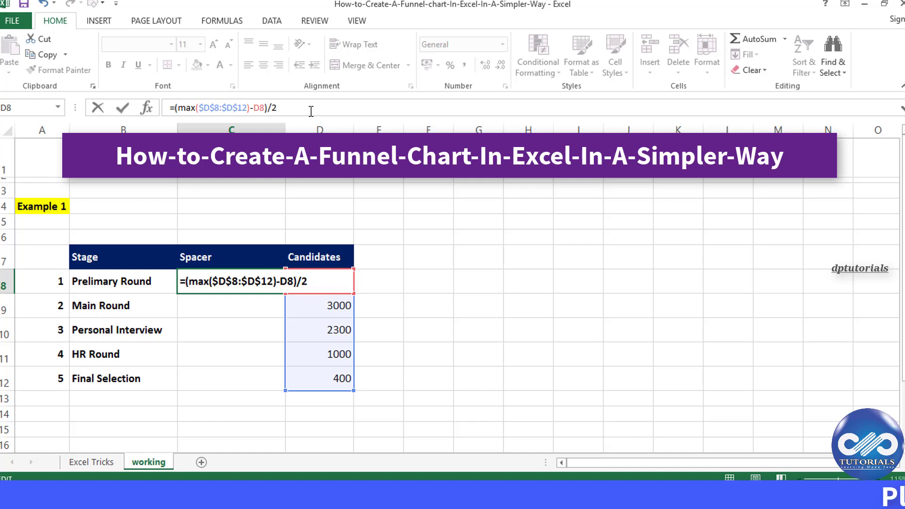
key(Return)
- Fill the spacer formula down to C12, giving 0, 500, 850, 1500 and 1800
drag(271, 282, 289, 388)
click(275, 289)
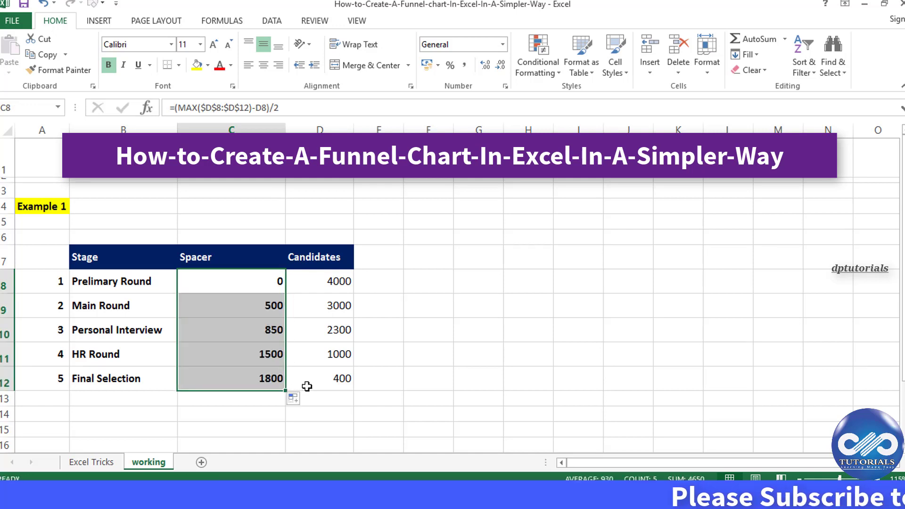
click(321, 352)
- Insert a 2-D stacked bar chart of B8:D12 and place it right of the table
drag(118, 282, 330, 381)
click(99, 20)
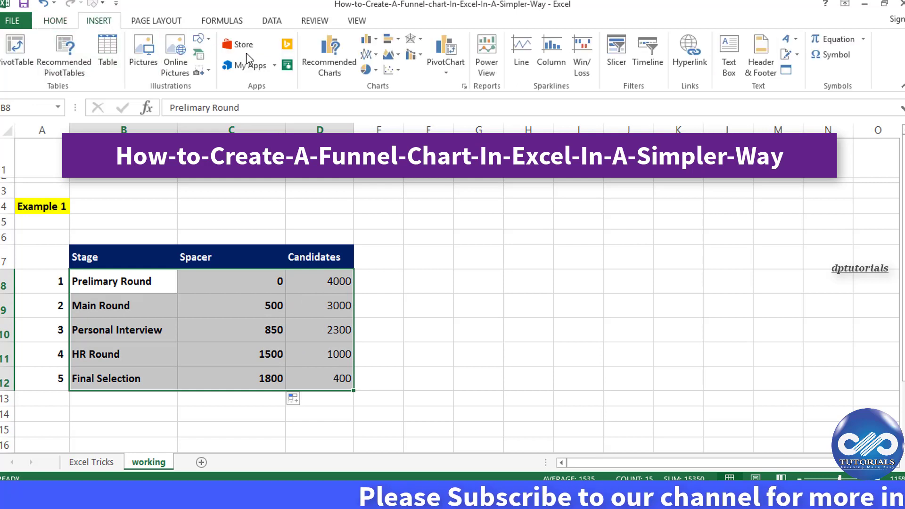
click(390, 39)
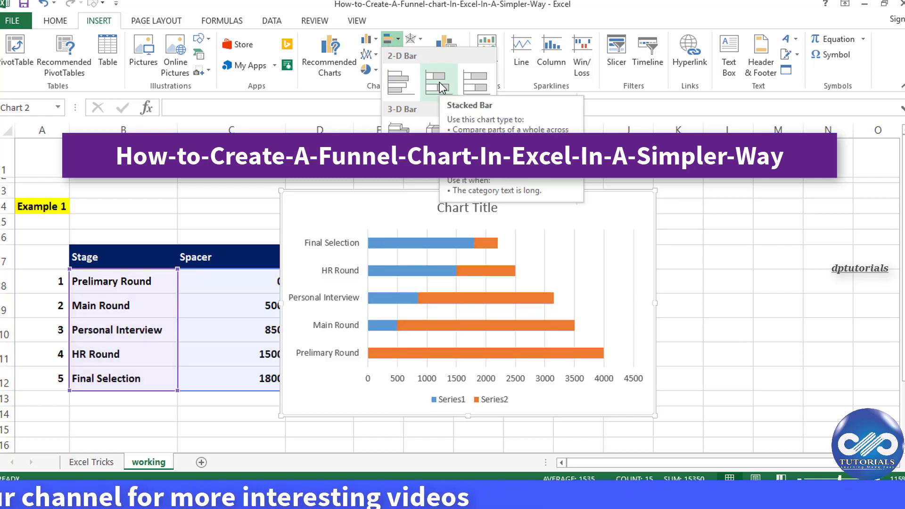
click(436, 83)
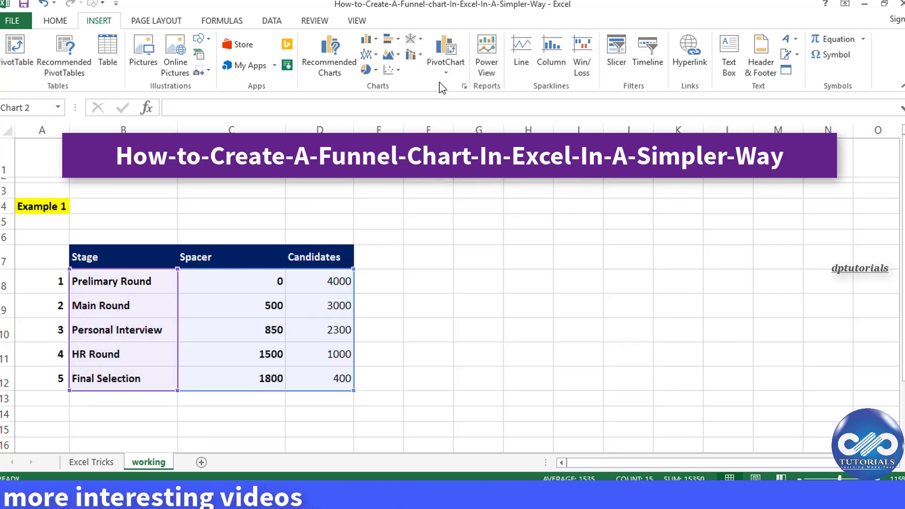
drag(389, 192, 490, 199)
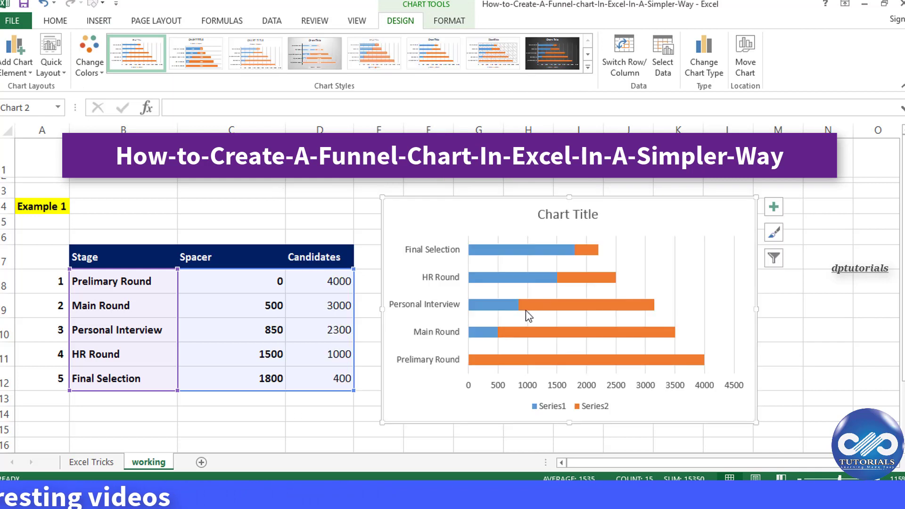
mouse_move(526, 310)
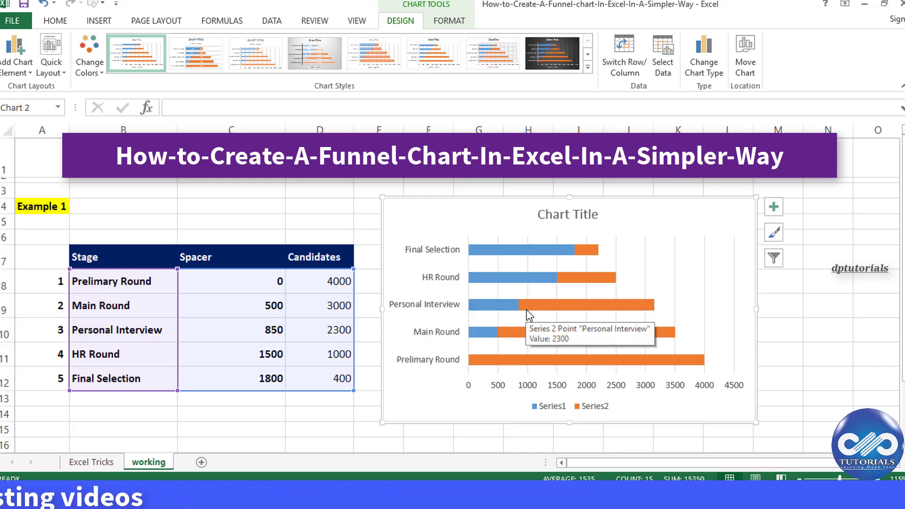
click(447, 279)
- Set the stage axis to categories in reverse order, putting Prelimary Round at the top
right_click(448, 282)
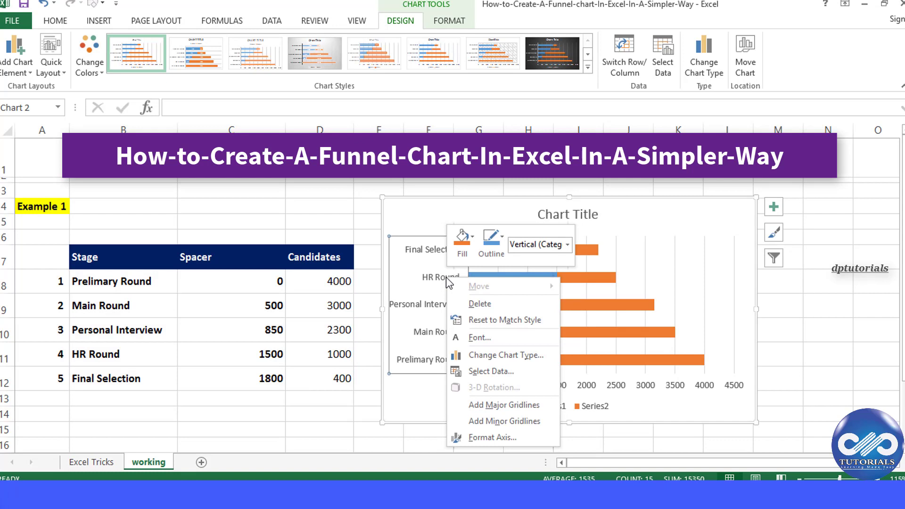
click(490, 437)
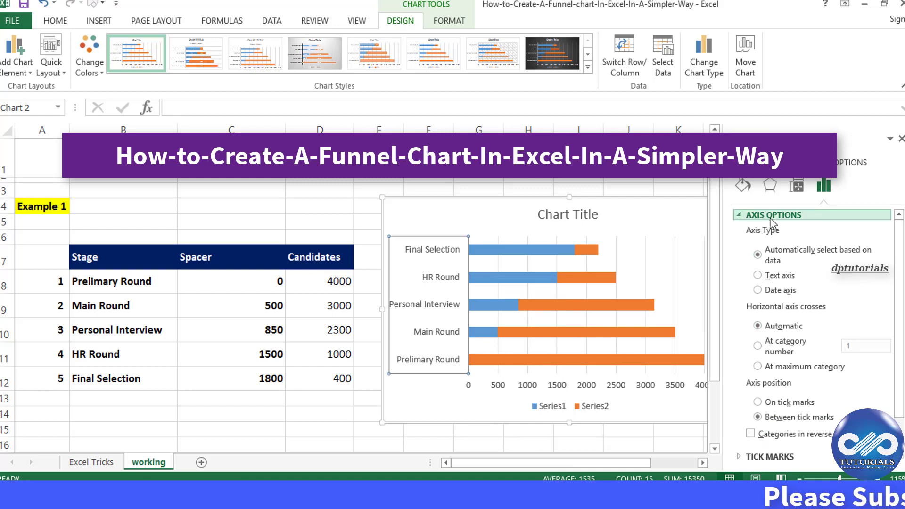
scroll(901, 311, down, 2)
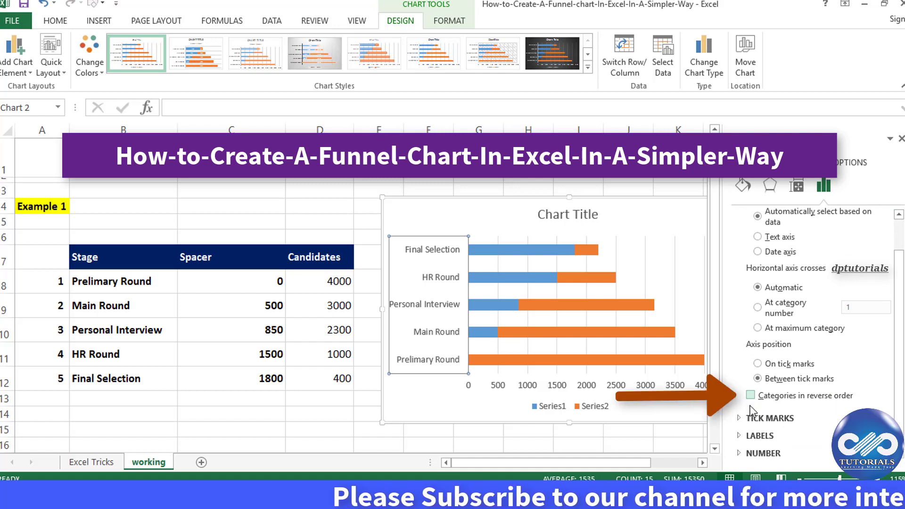
click(751, 397)
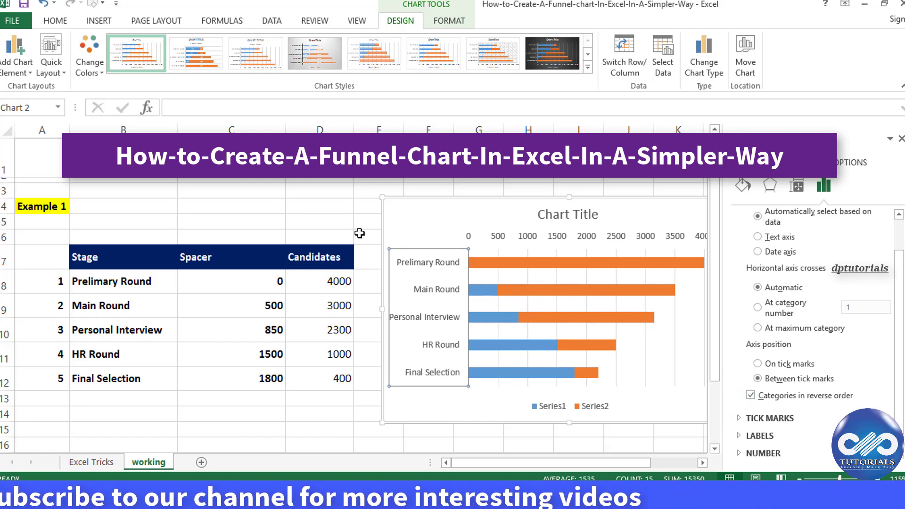
click(776, 398)
click(777, 398)
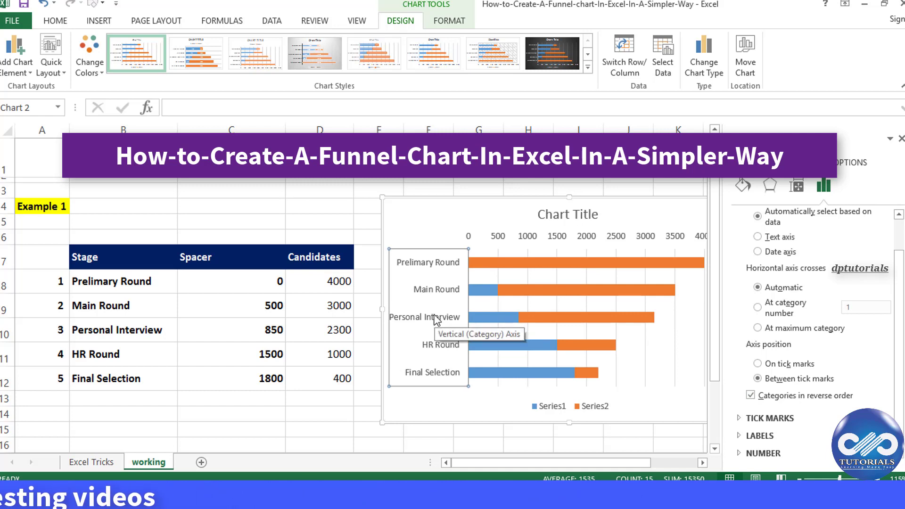
click(901, 139)
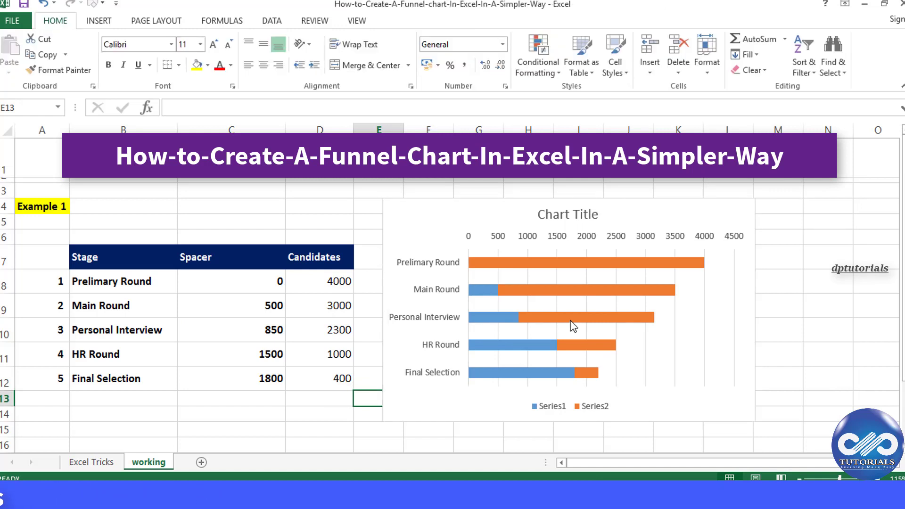
click(573, 325)
- Set the Candidates series gap width to 0% so the bars touch
right_click(574, 324)
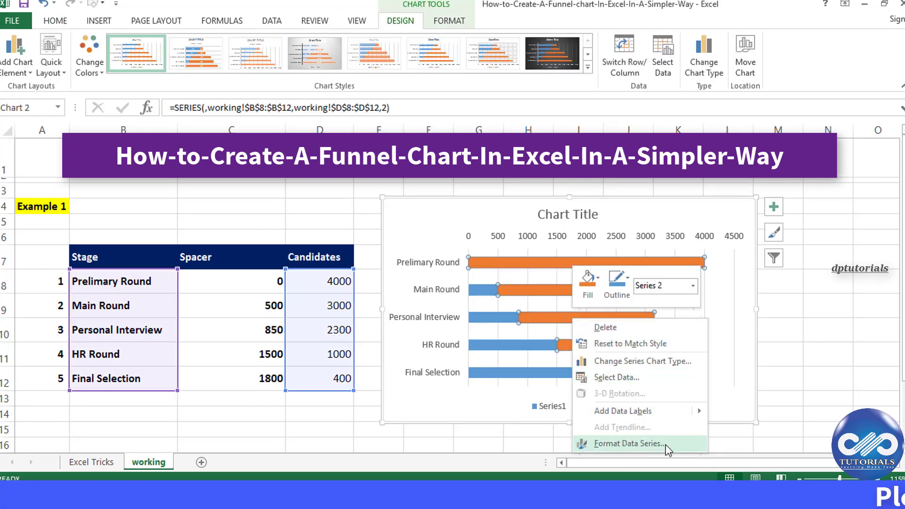
click(627, 443)
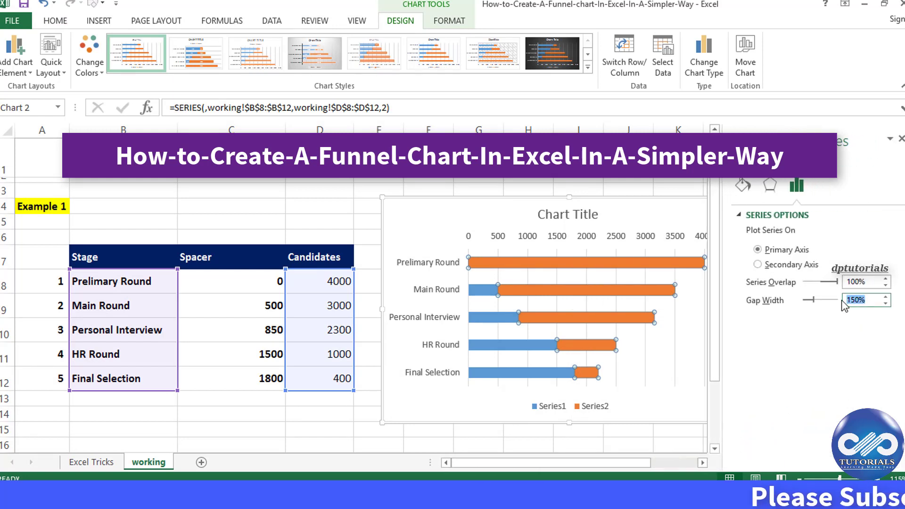
key(Return)
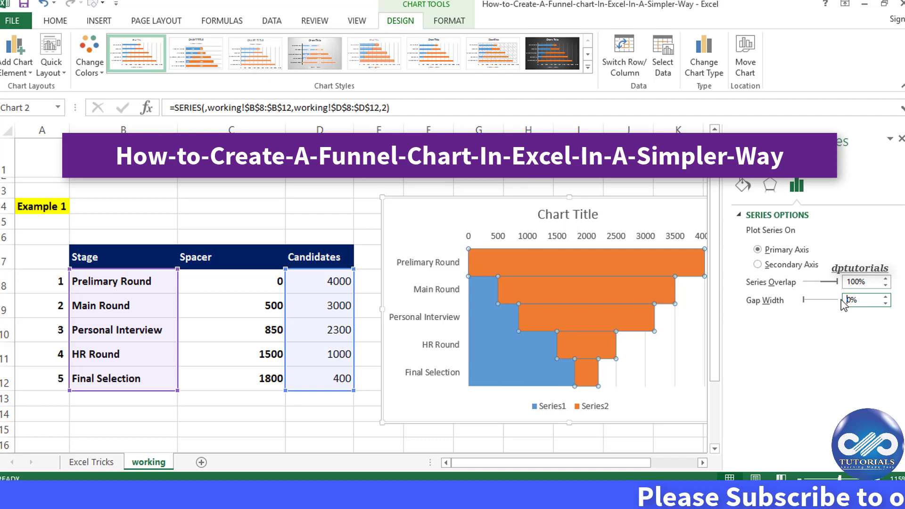
click(901, 139)
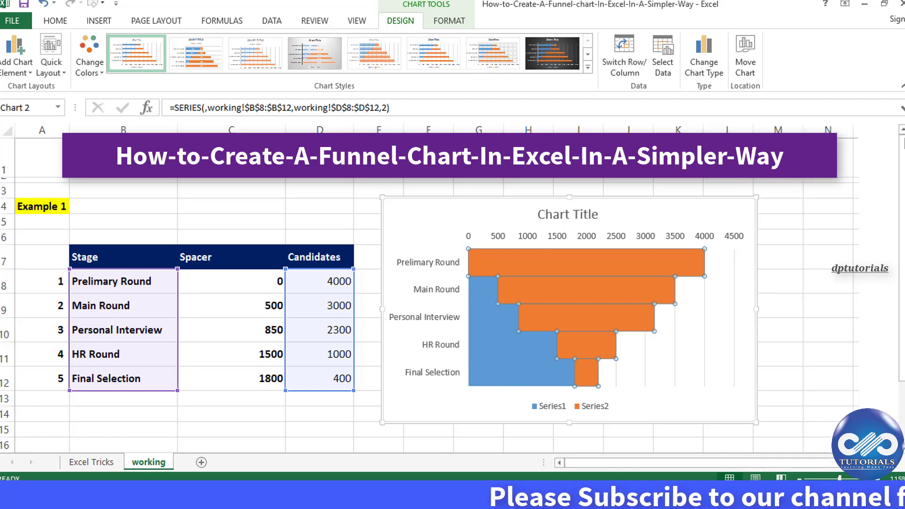
click(802, 263)
click(519, 352)
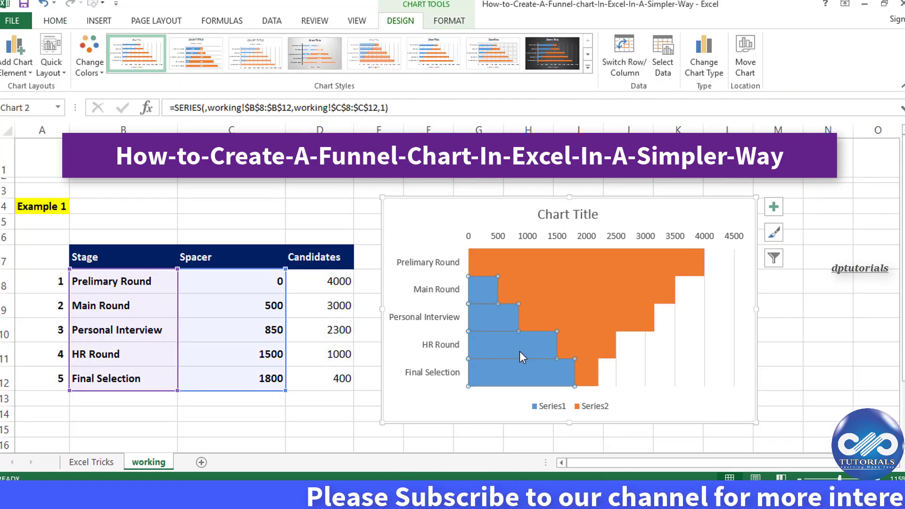
- Give the blue spacer series No fill, leaving only the orange funnel visible
right_click(519, 352)
click(558, 345)
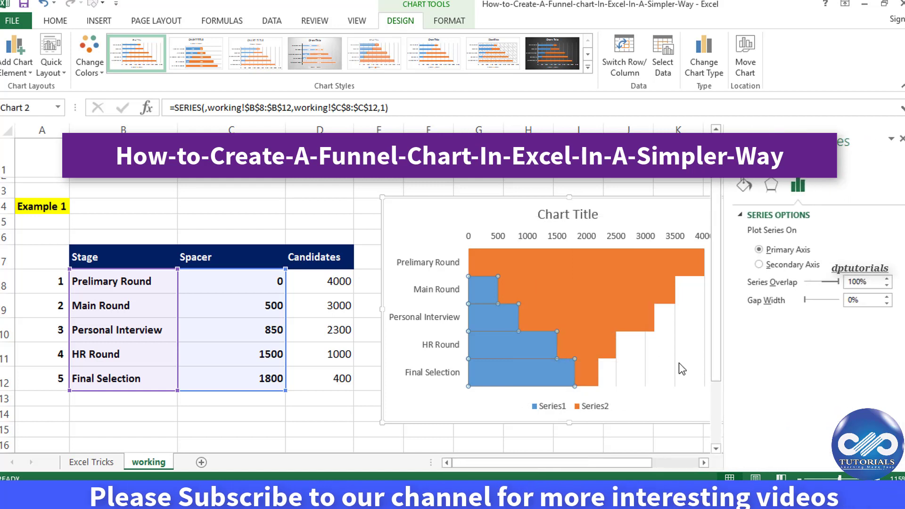
click(744, 186)
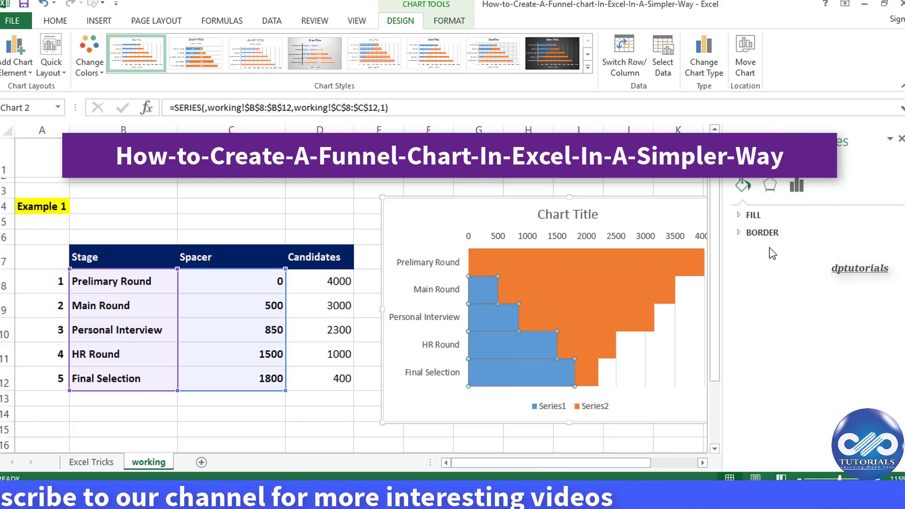
click(744, 216)
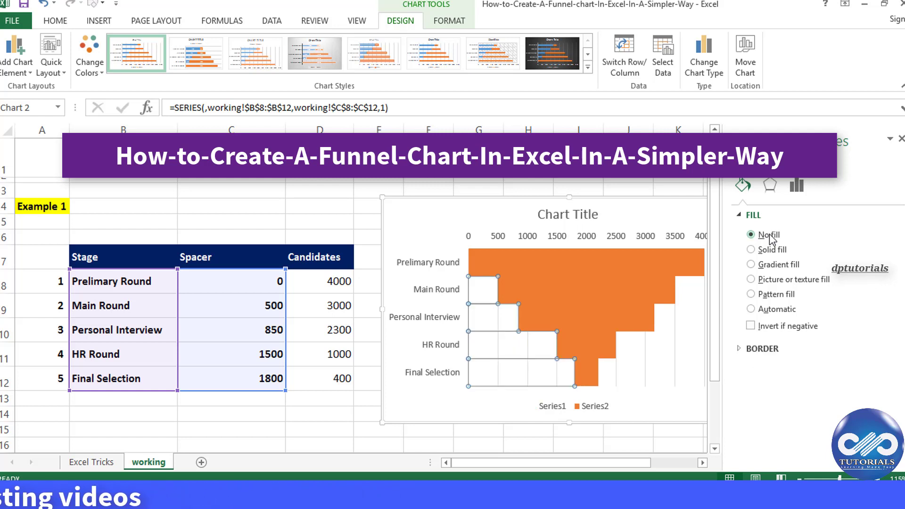
click(901, 138)
click(827, 221)
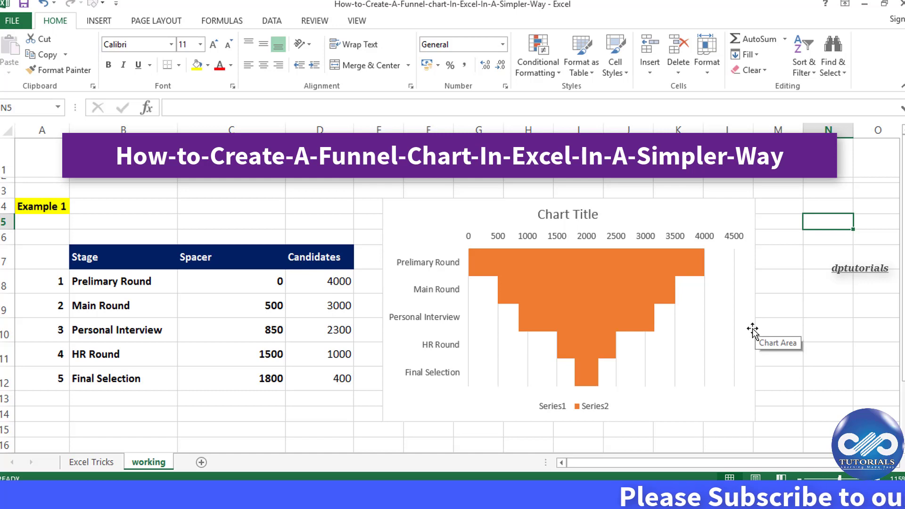
- Delete the chart legend and the vertical gridlines
click(603, 407)
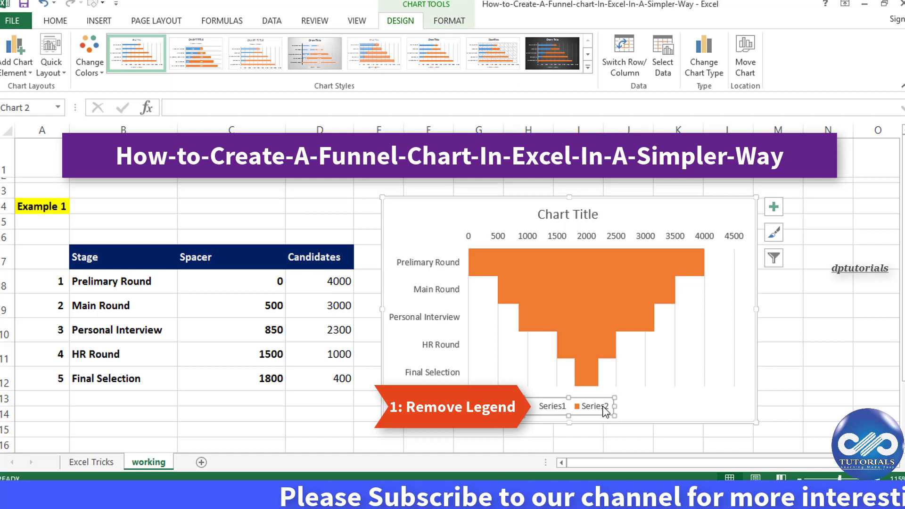
key(Delete)
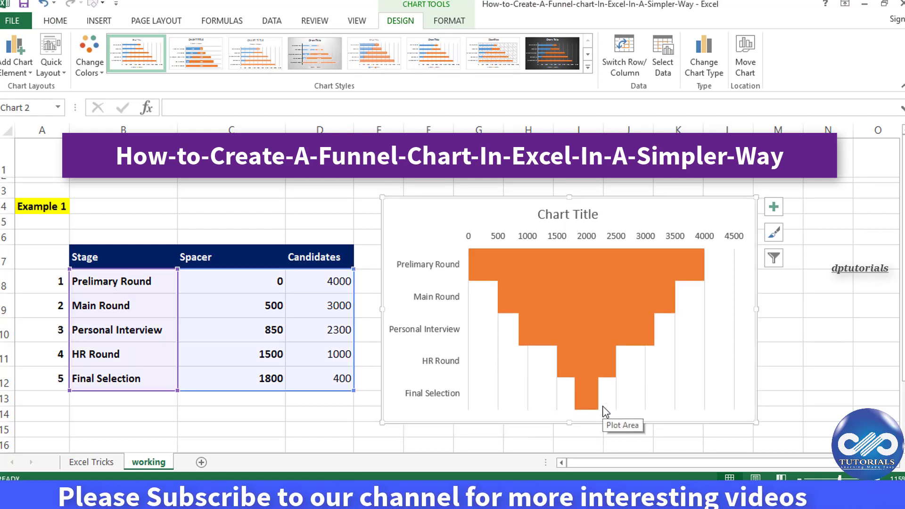
click(645, 389)
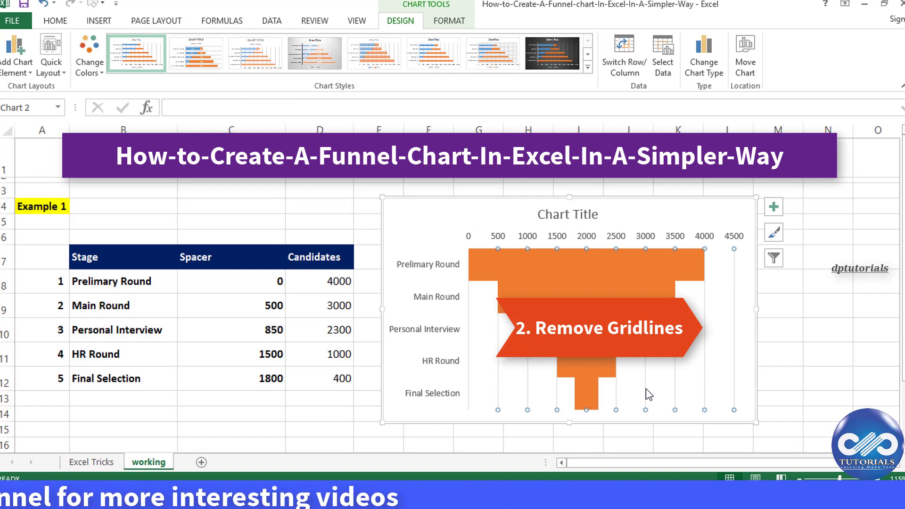
key(Delete)
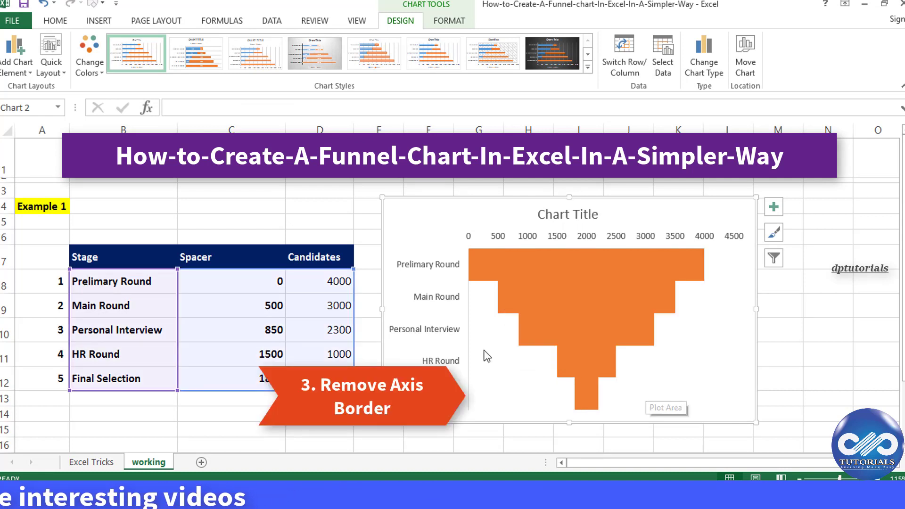
- Set the vertical category axis shape outline to No Outline
click(461, 333)
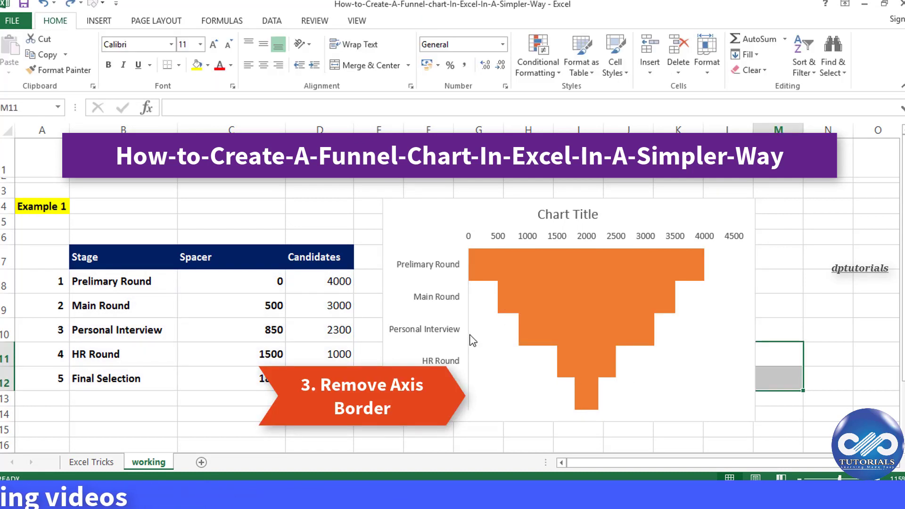
click(473, 334)
click(449, 23)
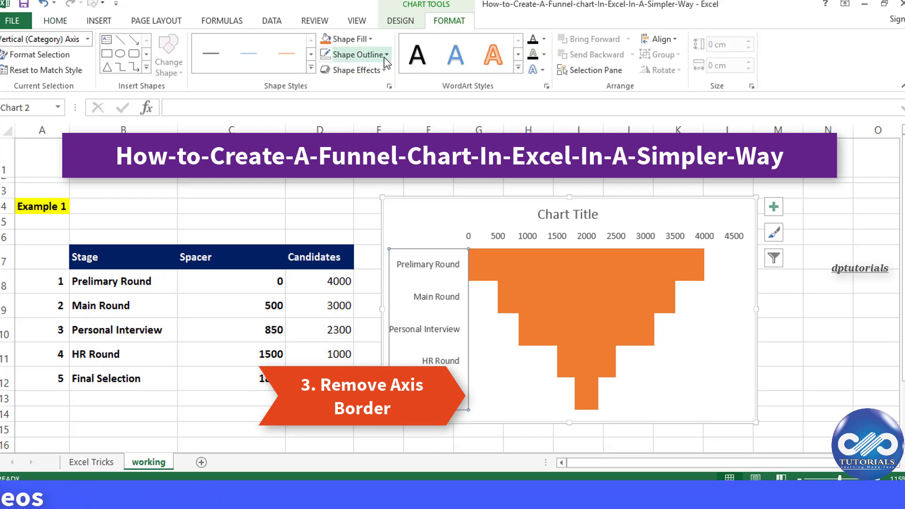
click(386, 55)
click(368, 191)
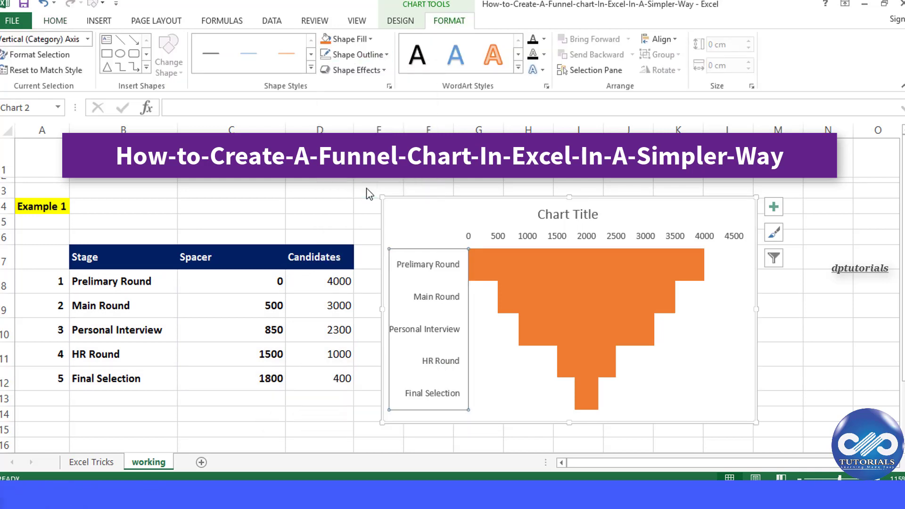
click(800, 337)
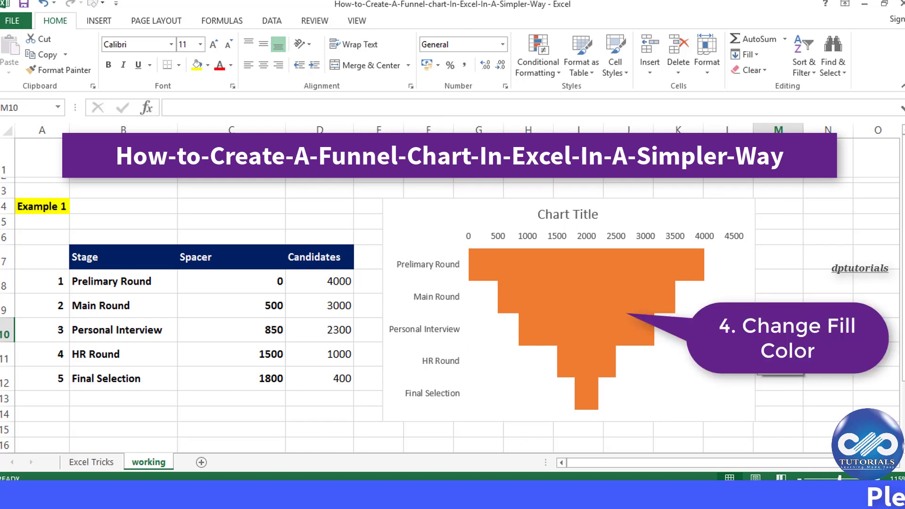
- Fill the funnel bars light blue with a 2¼ pt outline
click(586, 264)
click(344, 39)
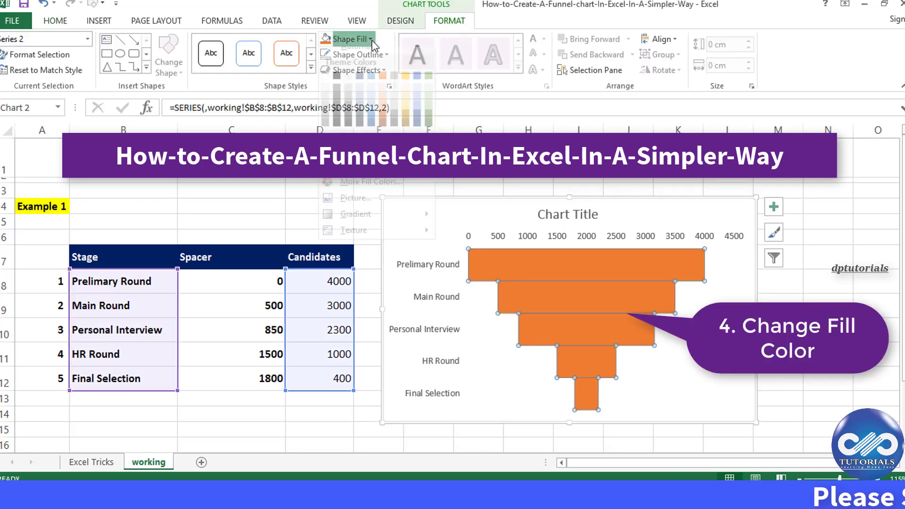
click(394, 162)
click(387, 55)
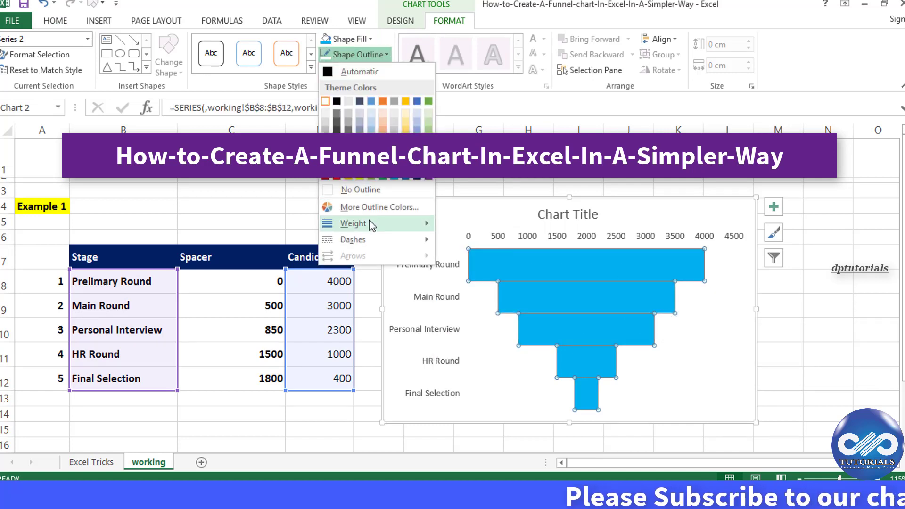
mouse_move(372, 225)
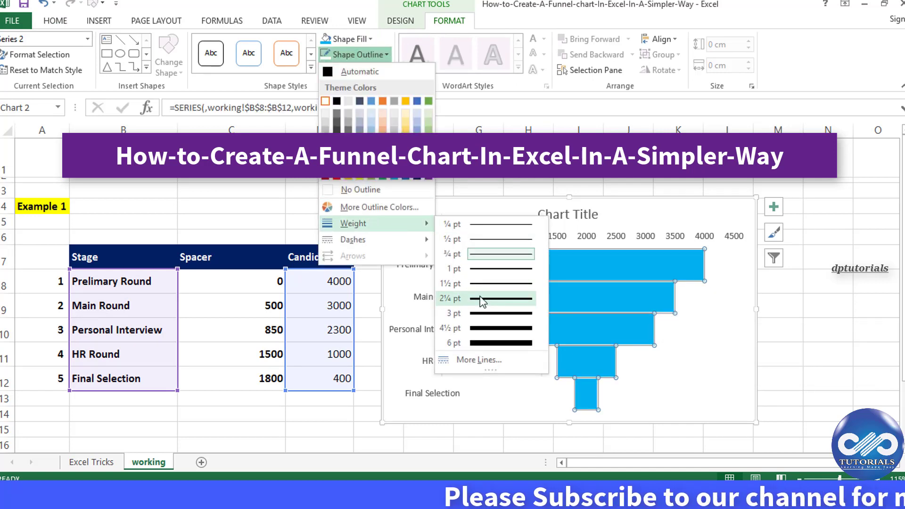
click(481, 299)
- Change the chart title to 'Manager Post Selection Process'
triple_click(566, 214)
text(Manager )
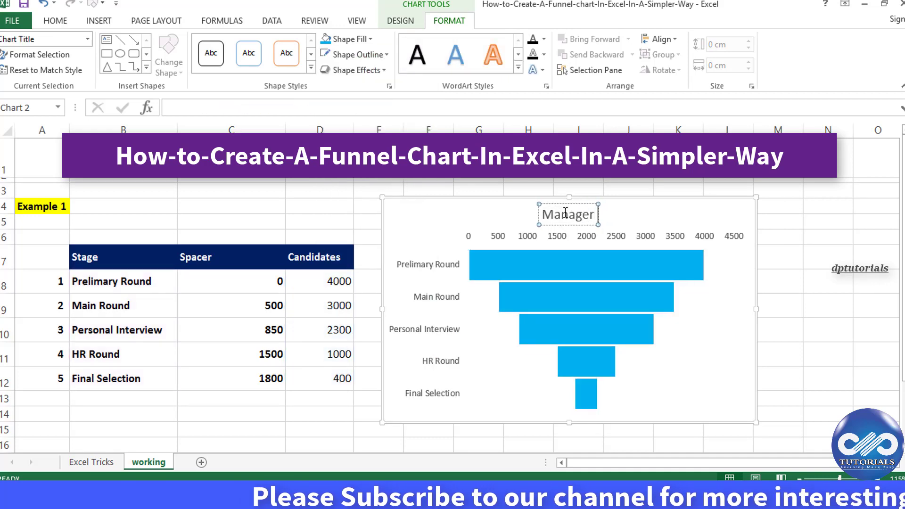
text(Post Selection Process)
click(806, 329)
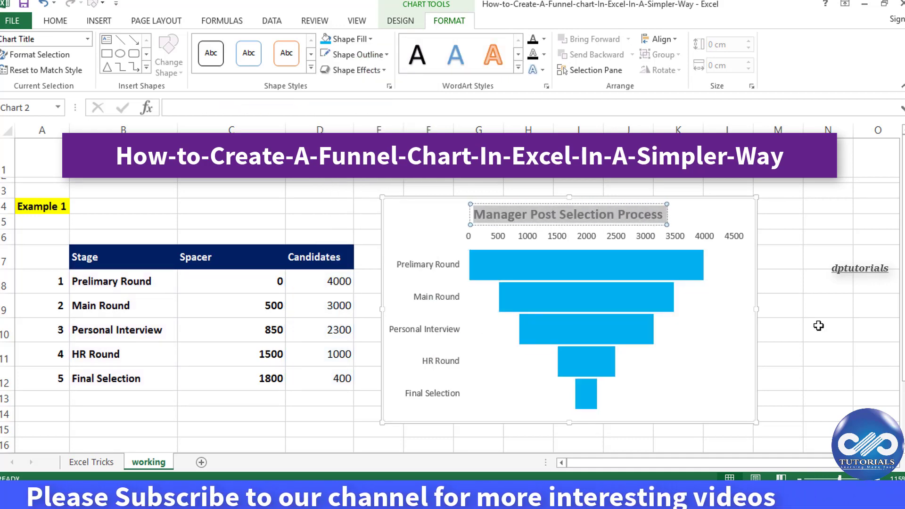
click(613, 296)
- Add candidate-count data labels to the funnel bars and format them 14 pt bold
right_click(613, 296)
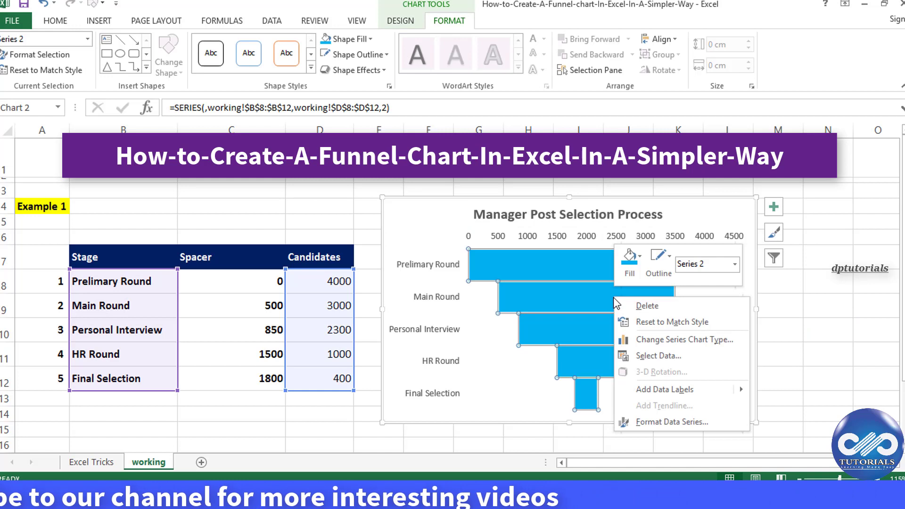
click(665, 389)
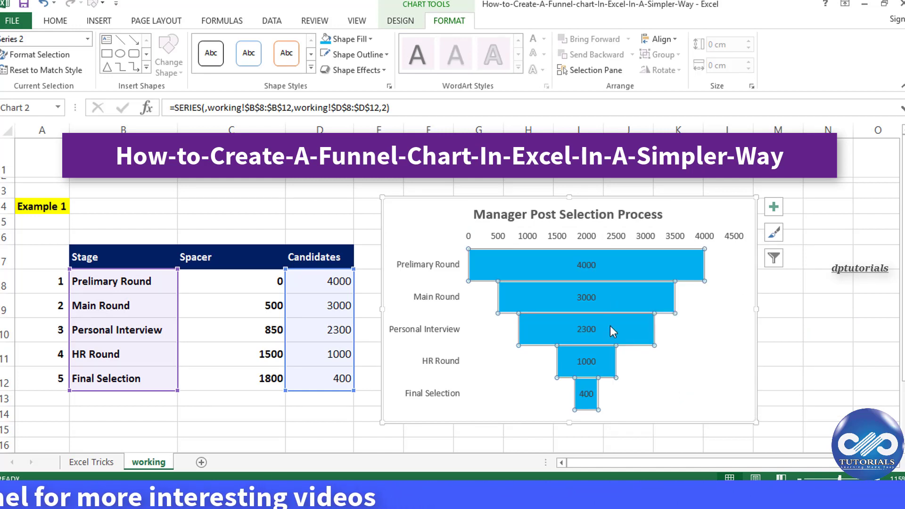
click(589, 300)
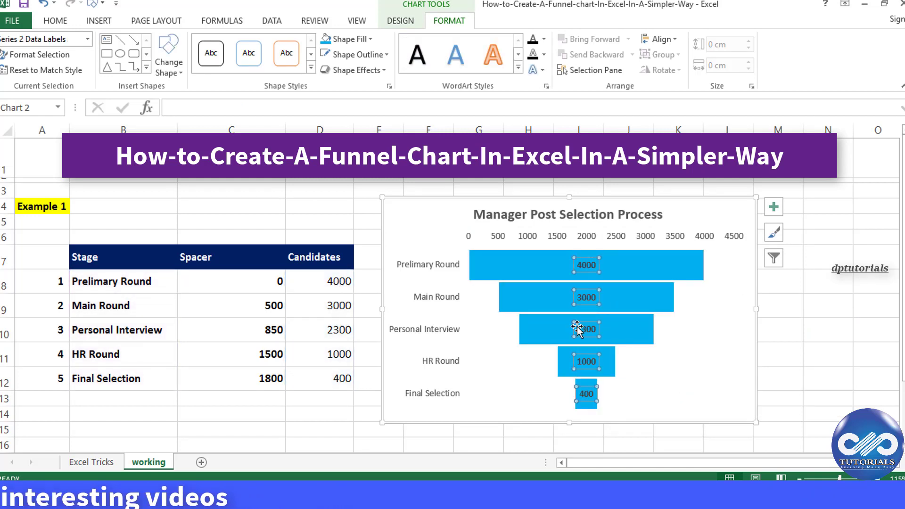
click(55, 21)
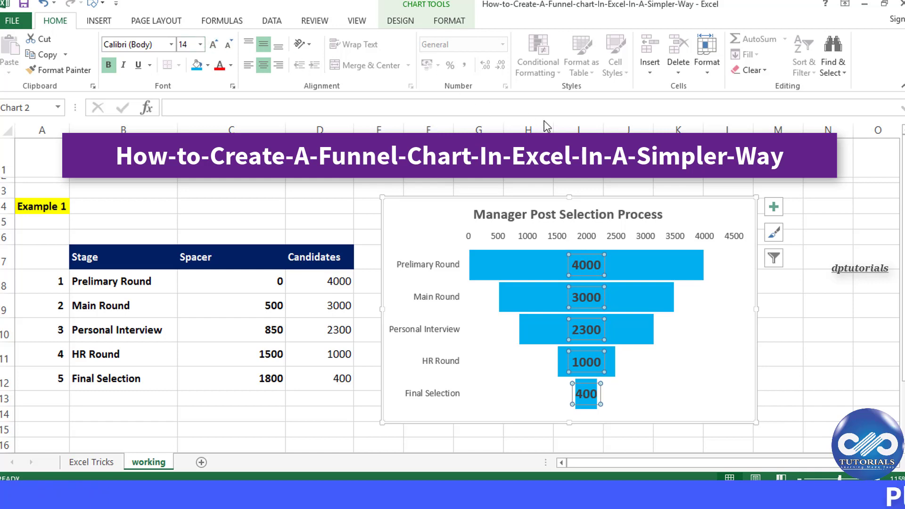
click(835, 326)
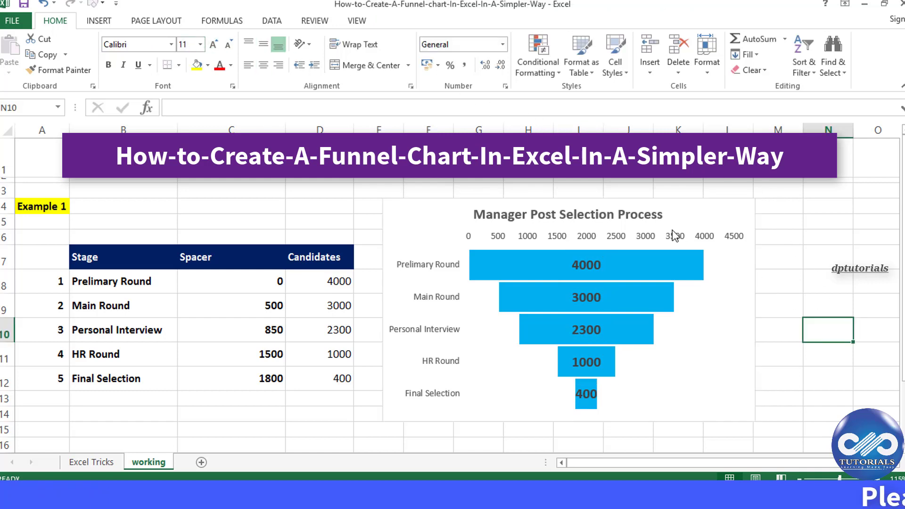
- Delete the horizontal value axis above the funnel
click(674, 240)
key(Delete)
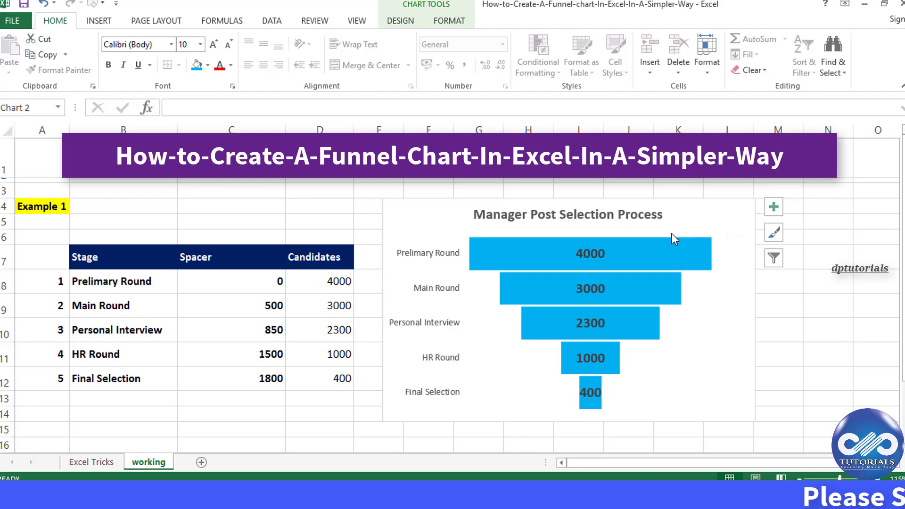
click(828, 335)
- Centre the chart title over the funnel and fill it yellow
click(609, 220)
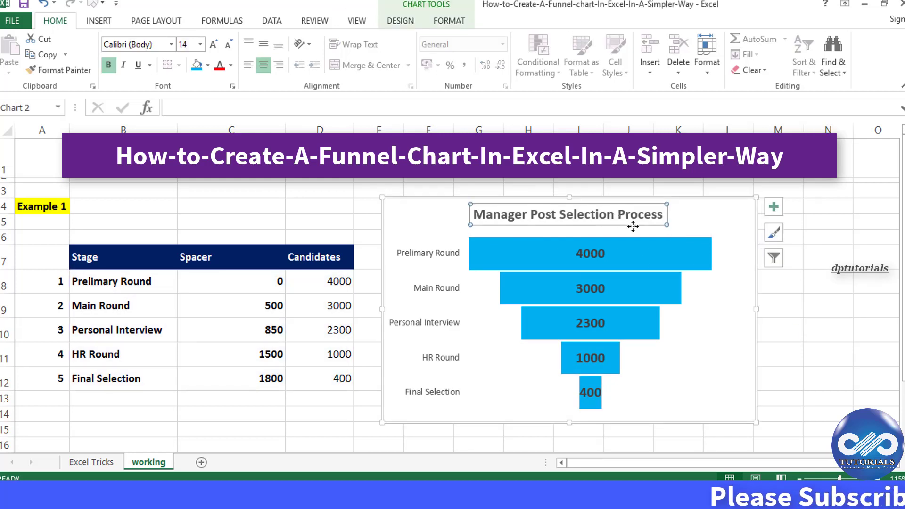
drag(639, 223, 665, 224)
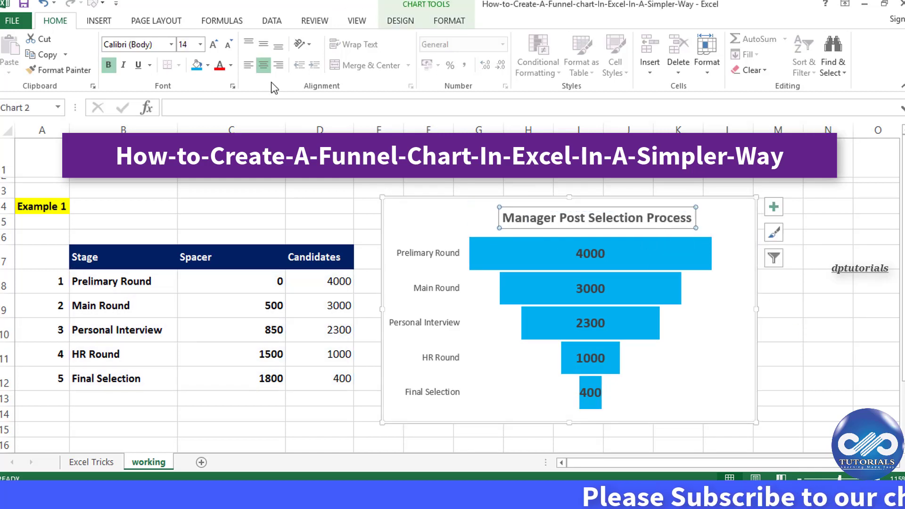
click(207, 65)
click(235, 181)
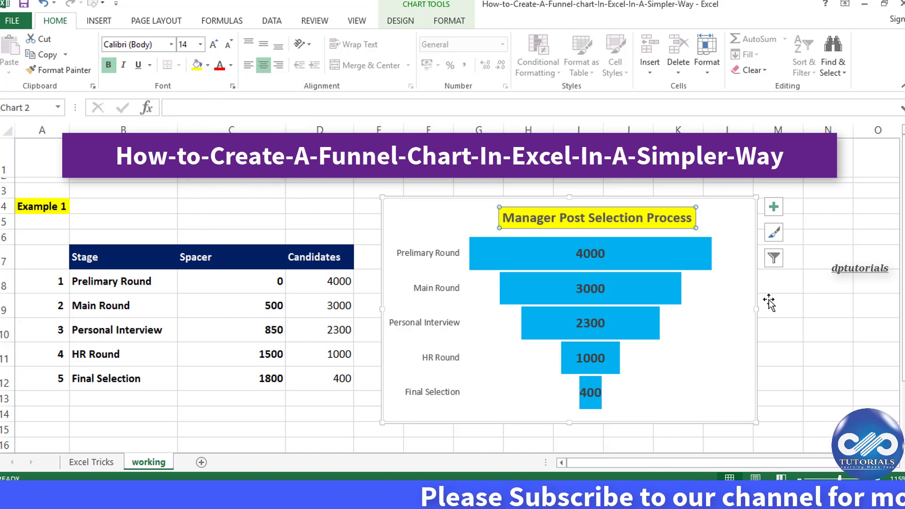
click(867, 308)
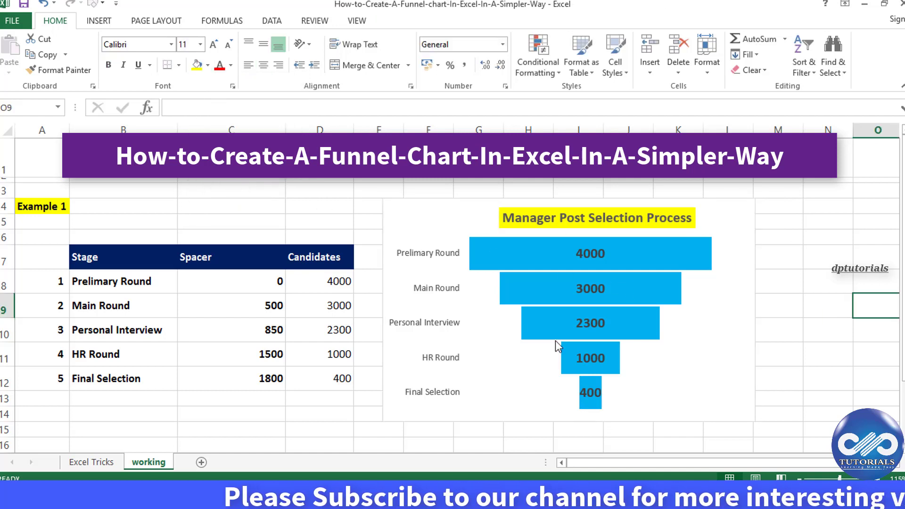